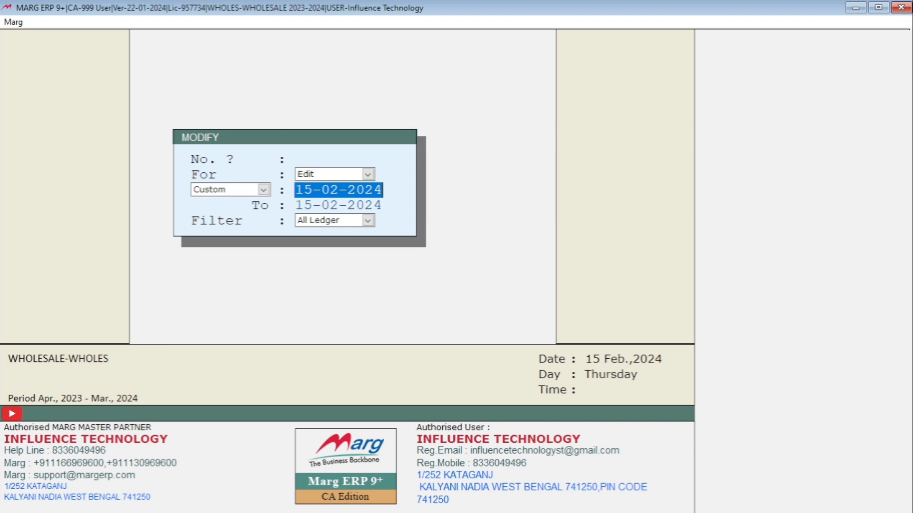
Step: Set the sale bill search period from 14-02-2024 to 14-02-2024
type("1402")
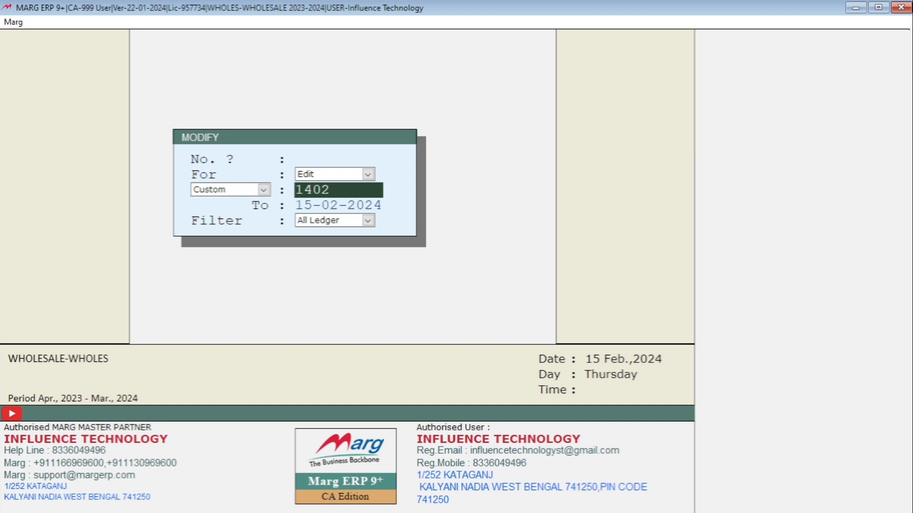
key("Return")
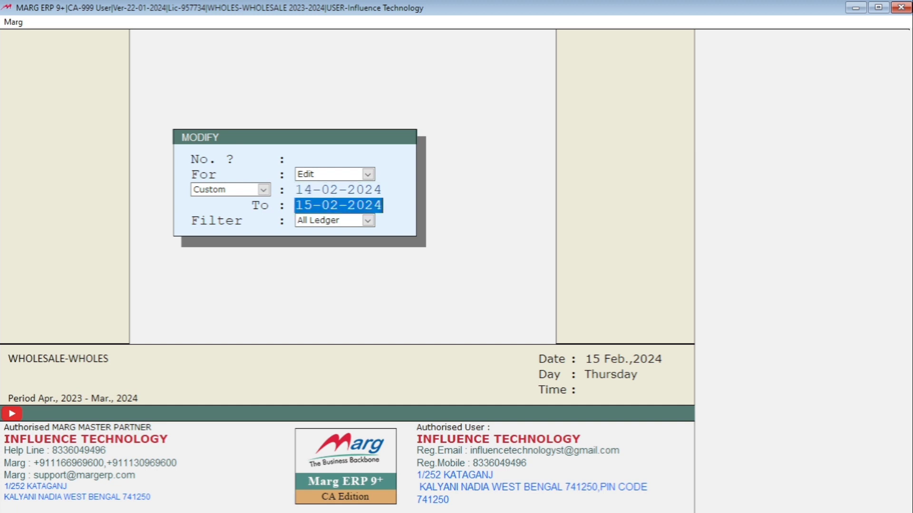
type("1402")
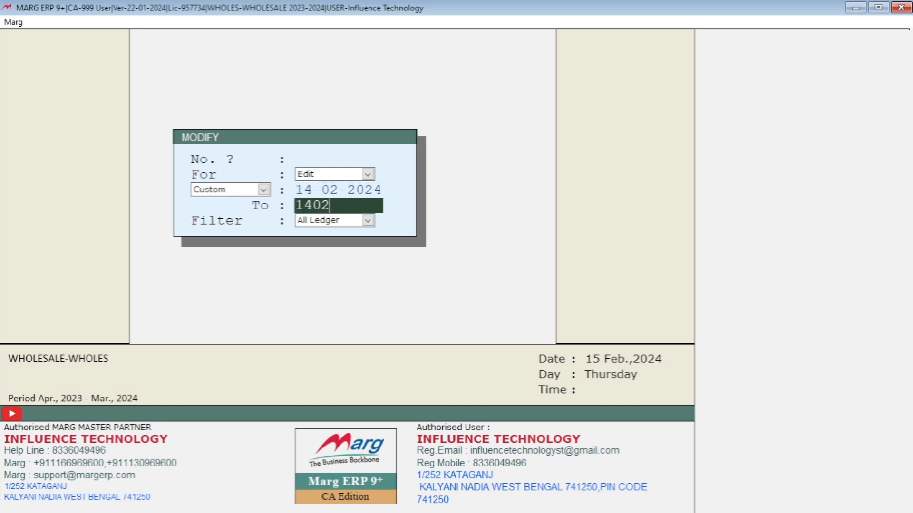
key("Return")
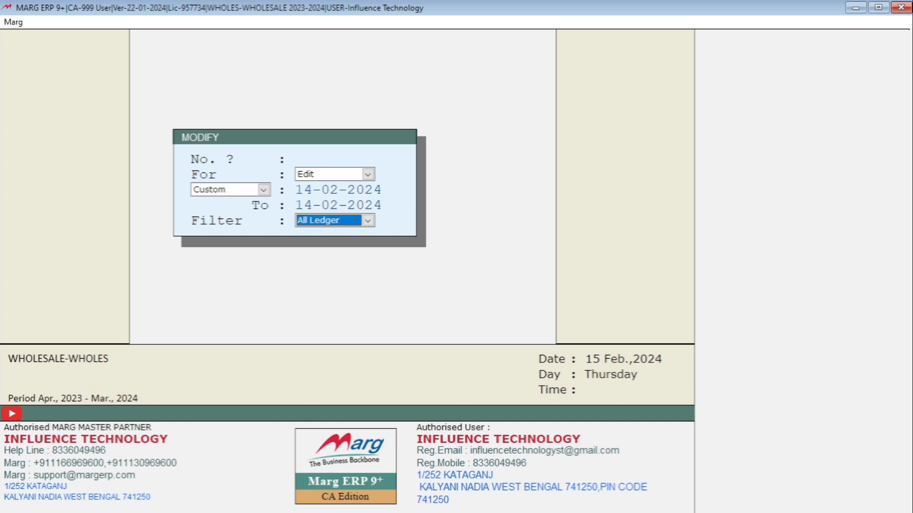
Step: Filter by Single Ledger and view the SUDEB MEDICAL transaction register for the chosen period
key("alt+Down")
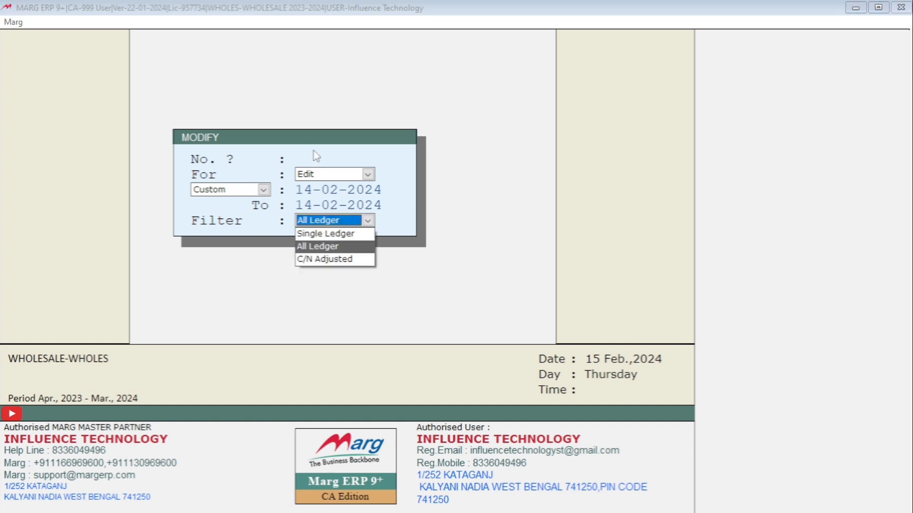
key("Up")
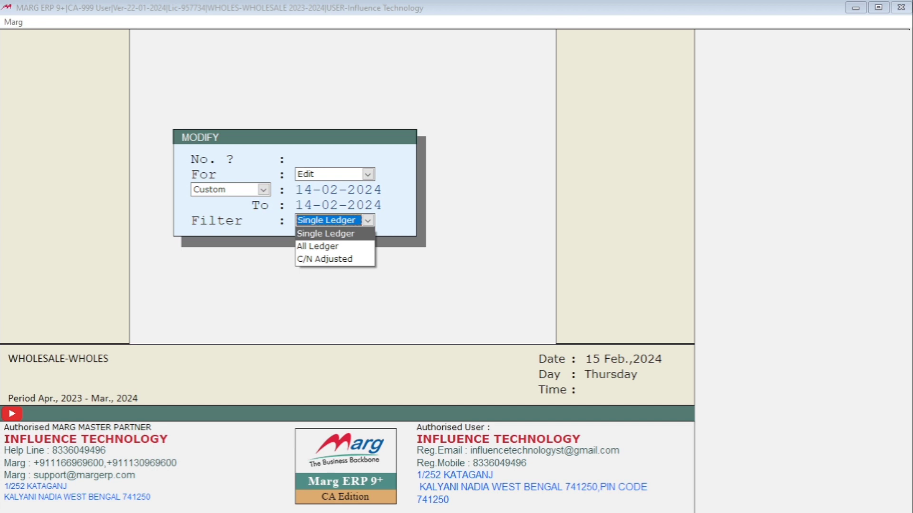
key("Return")
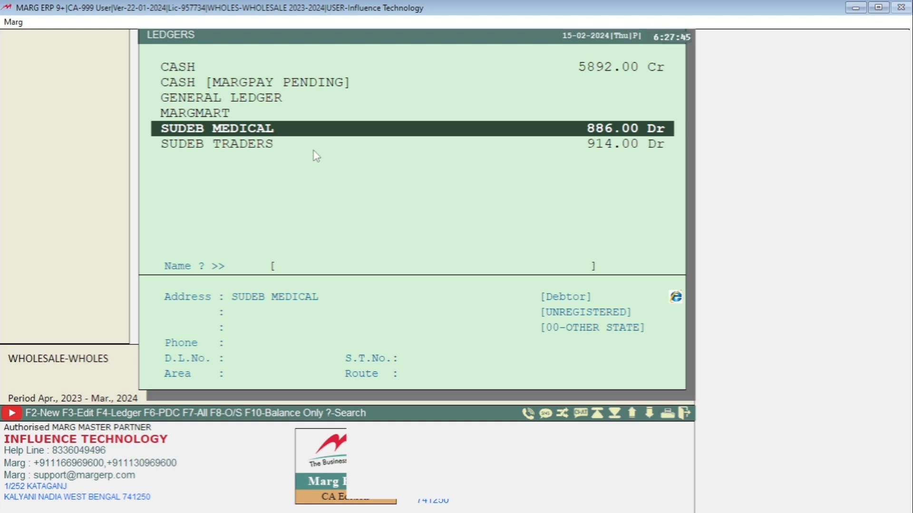
key("Escape")
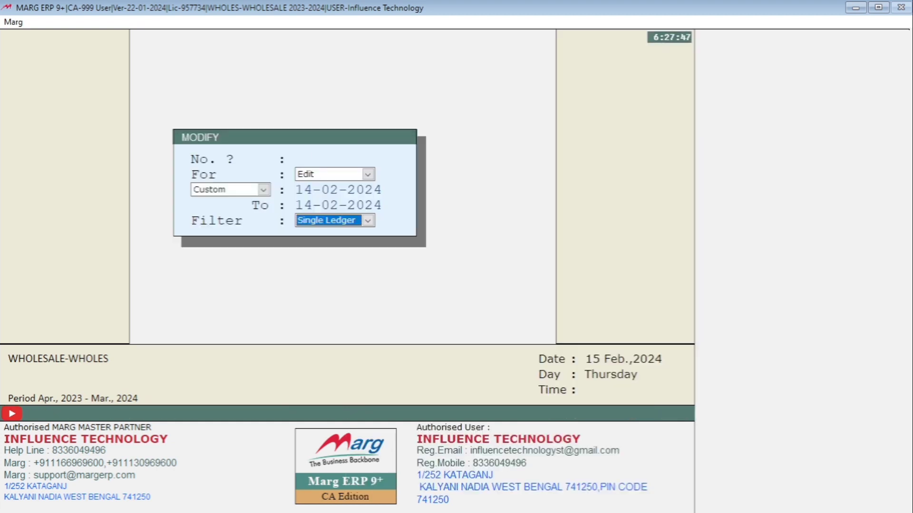
key("Return")
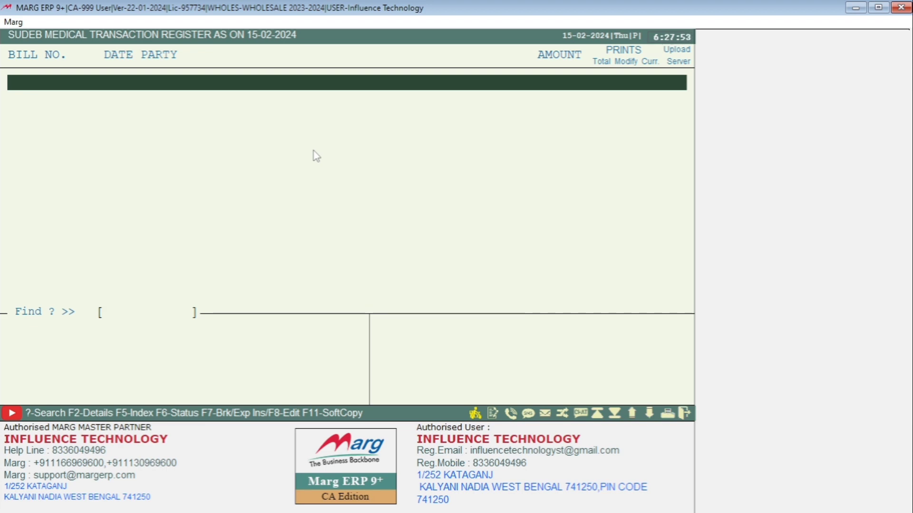
key("Escape")
Step: Reopen the sale bill modification search and list SUDEB MEDICAL's bills for 15-02-2024 with the Single Ledger filter
key("alt+t")
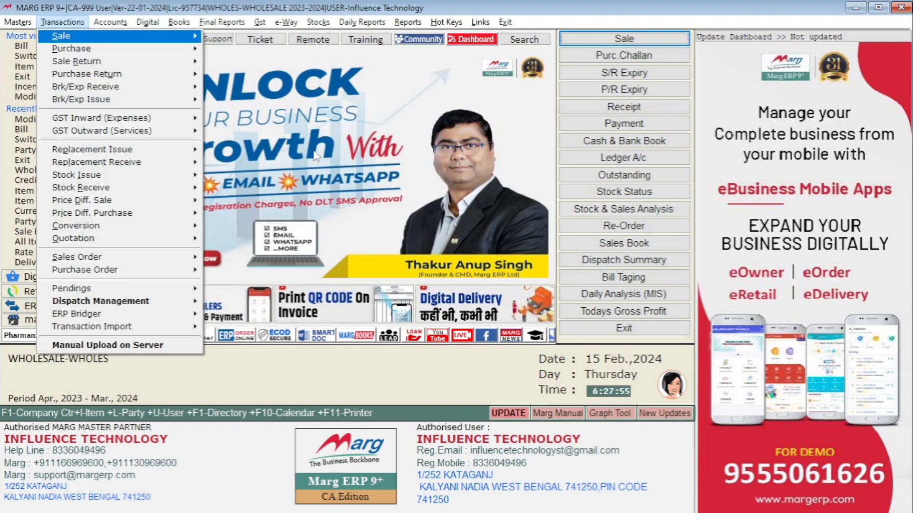
key("Right")
key("Down")
key("Down")
key("Down")
key("Return")
key("Return")
key("Return")
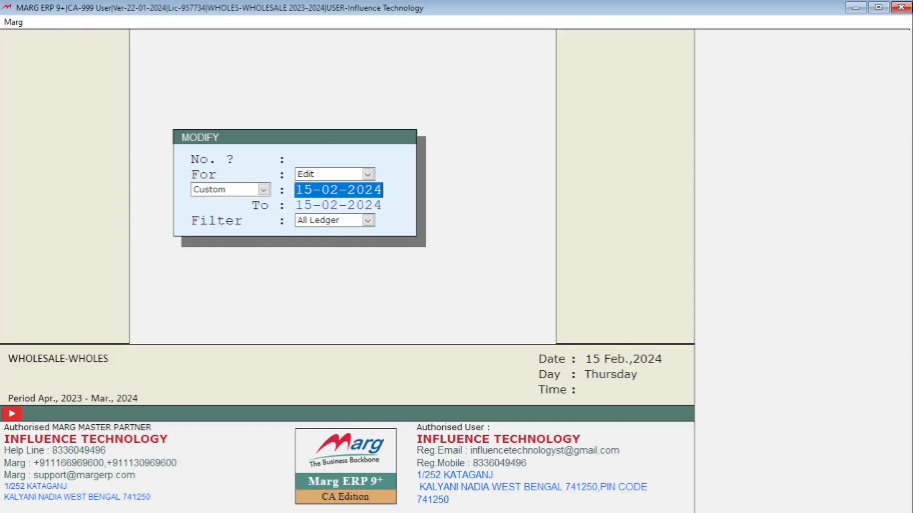
key("Return")
key("Return")
key("alt+Down")
key("Up")
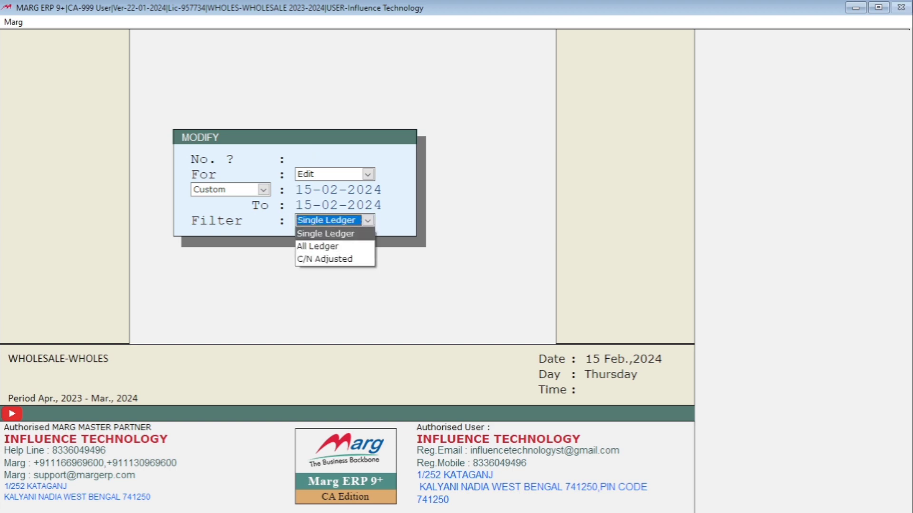
key("Return")
key("Return")
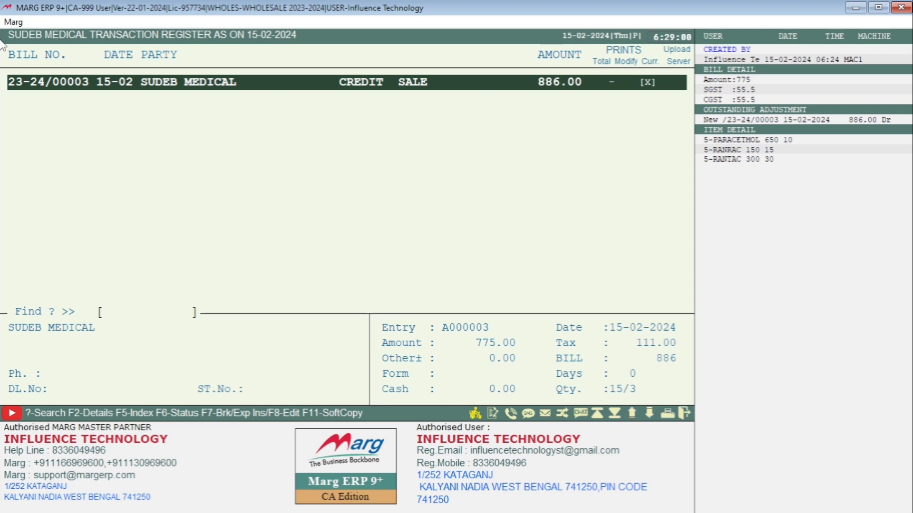
Step: Open the SUDEB MEDICAL credit sale bill for modification and go through its header fields to the product lines
key("Return")
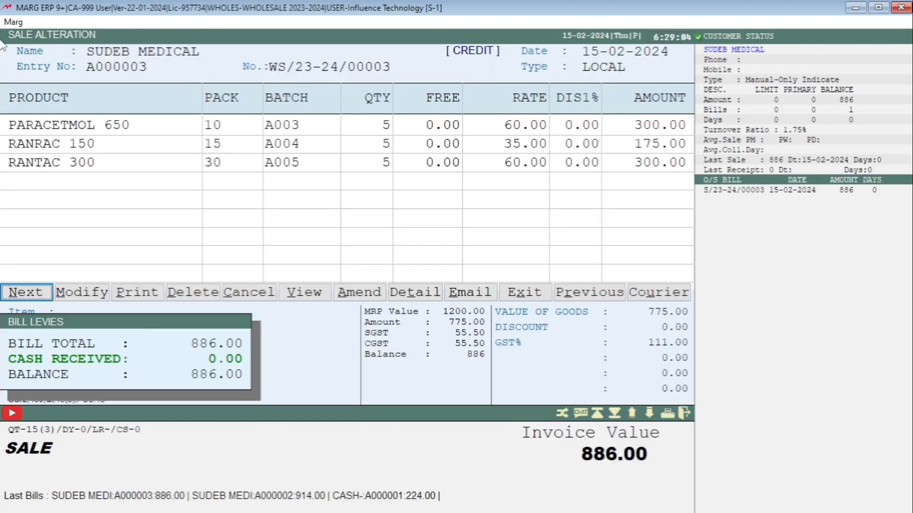
key("Right")
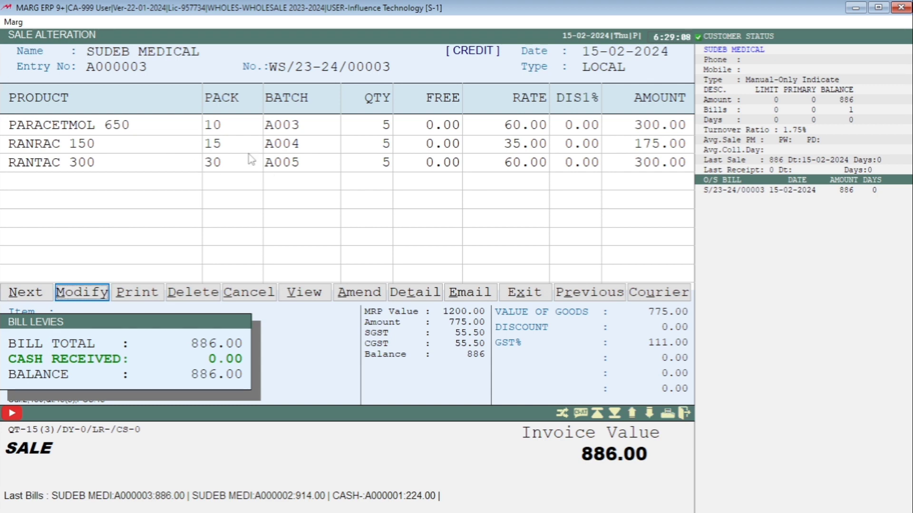
key("Return")
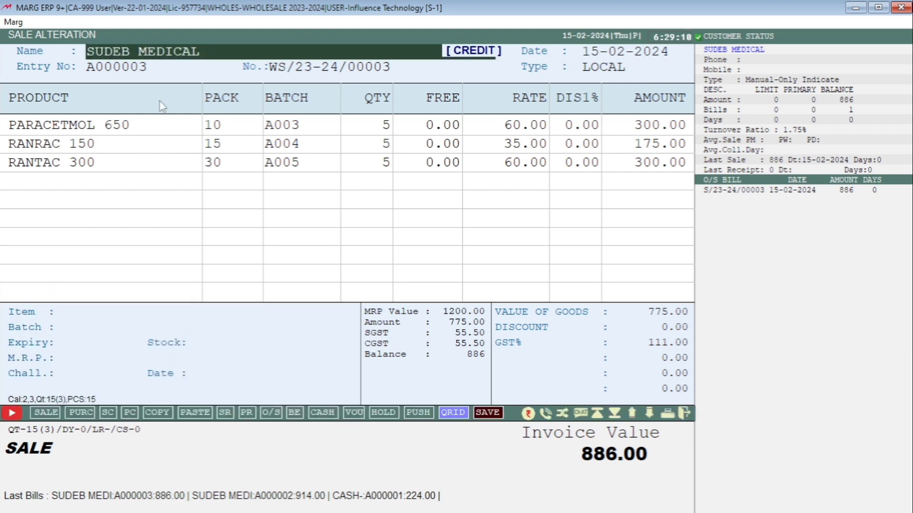
key("Up")
key("Up")
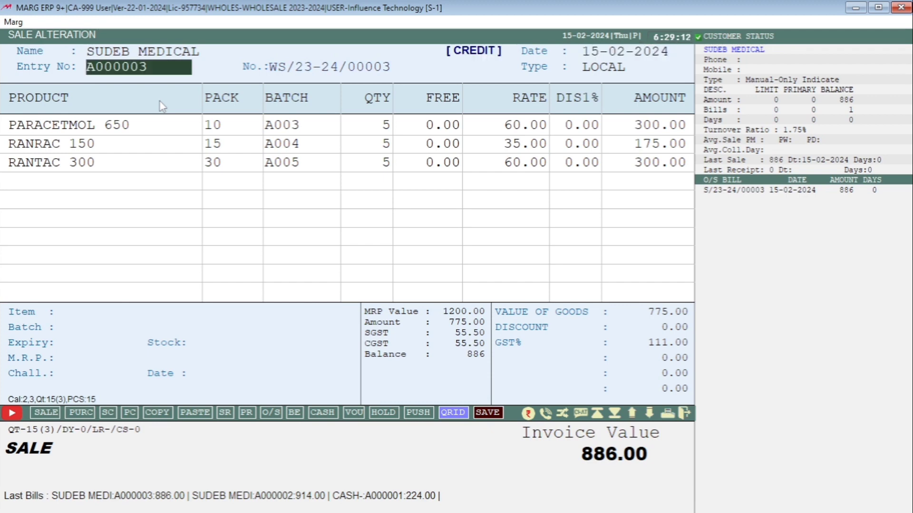
key("Return")
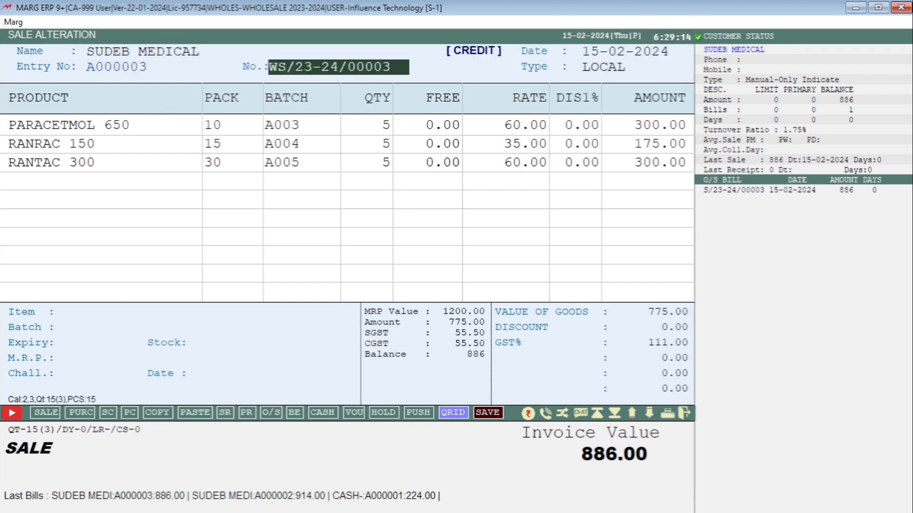
key("Return")
key("Return")
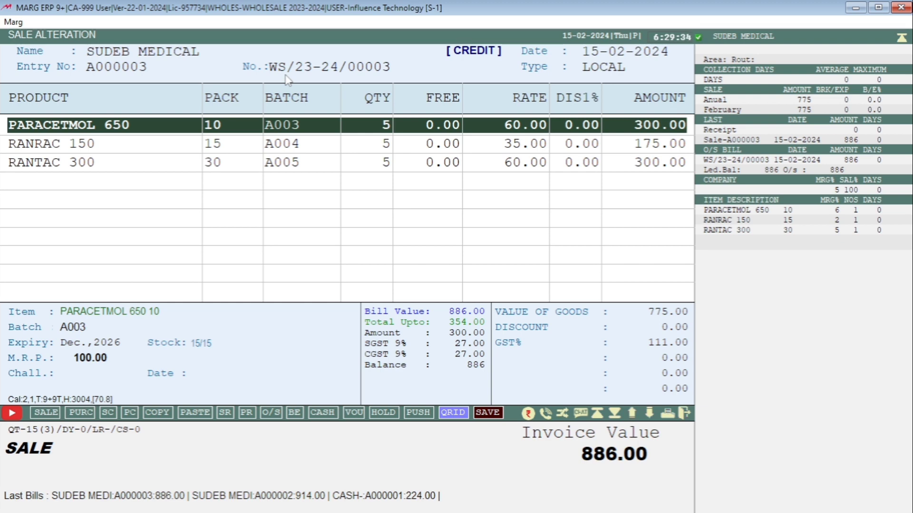
Step: Step through the PARACETMOL 650, RANRAC 150 and RANTAC 300 lines without altering them, and close the bill
key("Return")
key("Return")
key("Return")
key("Return")
key("Return")
key("Return")
key("Return")
key("Return")
key("Return")
key("Return")
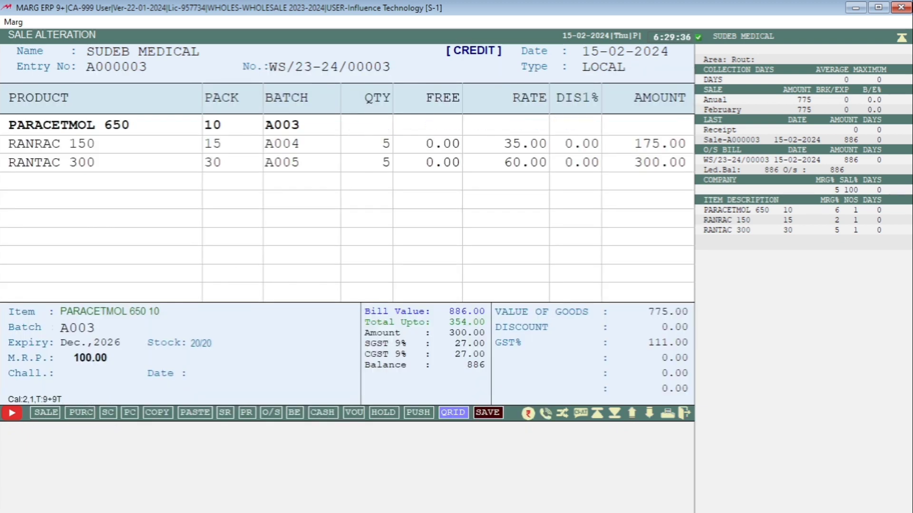
key("Return")
key("Return")
key("Return")
key("Return")
key("Return")
key("Return")
key("Return")
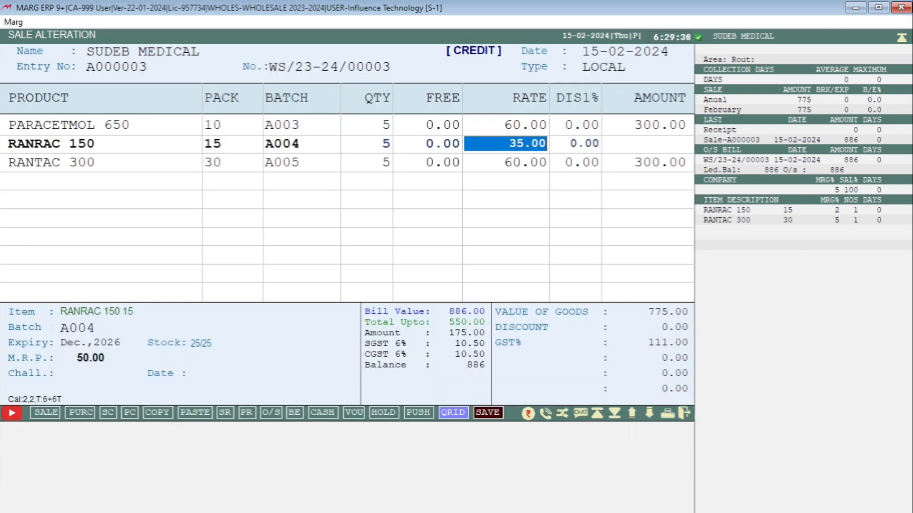
key("Return")
key("Return")
key("Return")
key("Return")
key("Return")
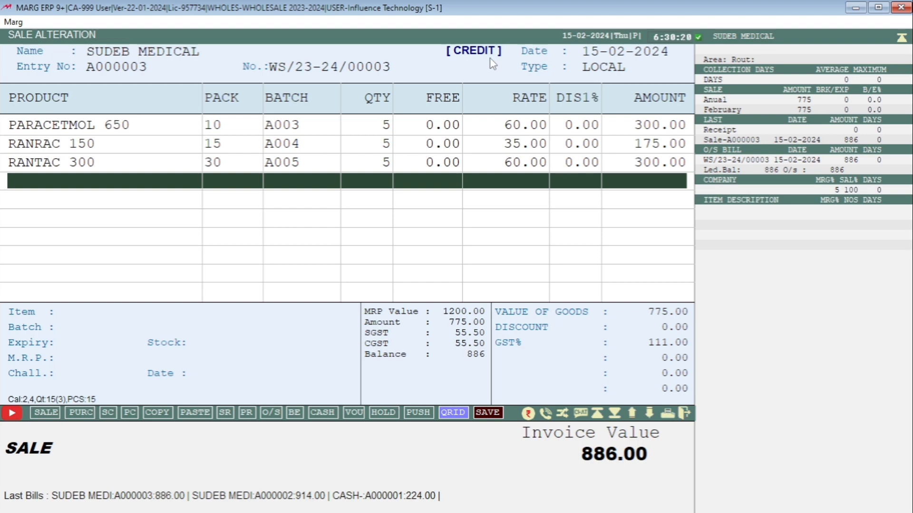
key("Escape")
key("Return")
key("Escape")
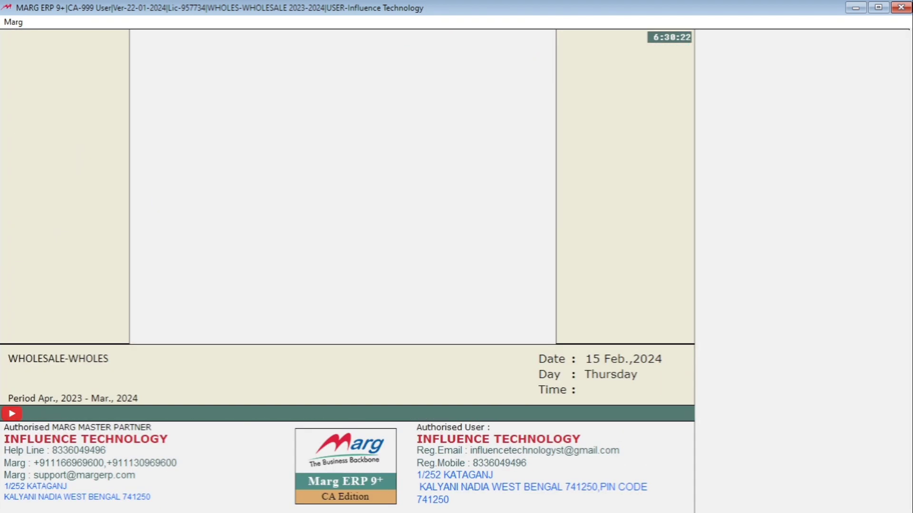
Step: Reopen the sale bill modification search and list the bills for All Time with the All Ledger filter
key("alt")
key("Right")
key("Down")
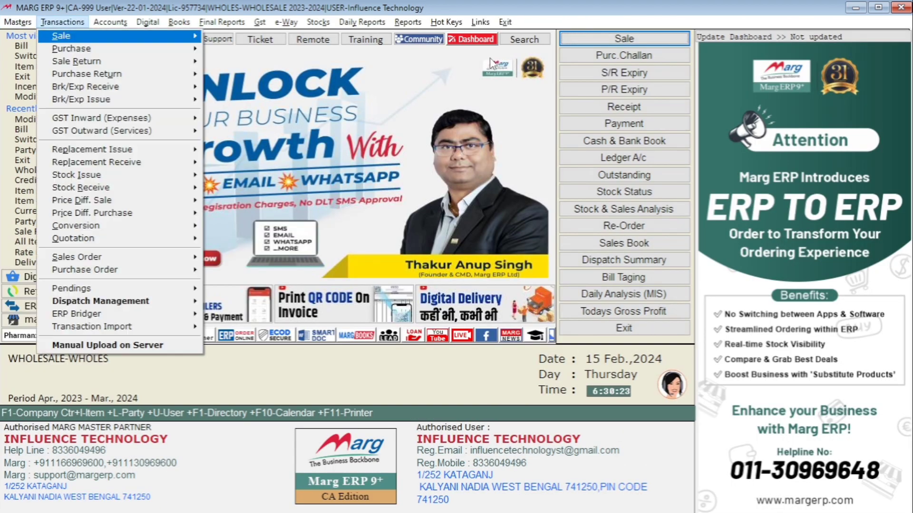
key("Right")
key("Down")
key("Down")
key("Down")
key("Return")
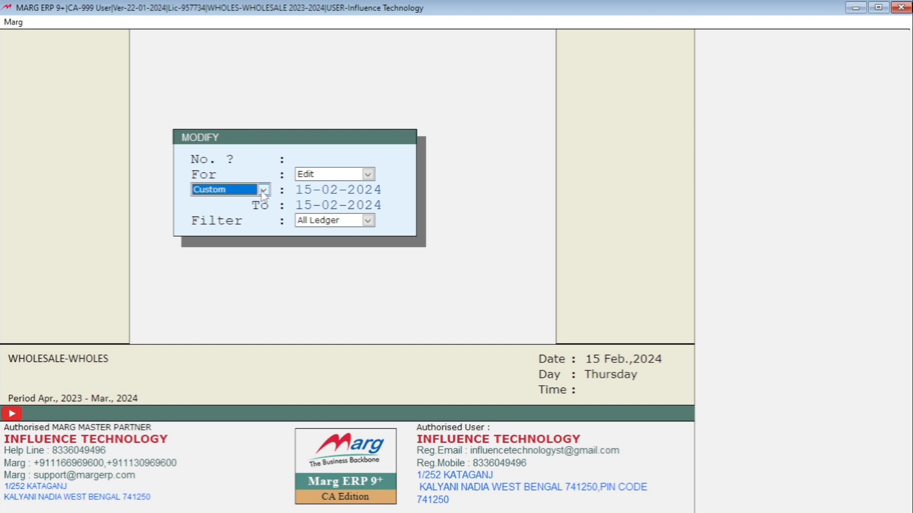
key("Down")
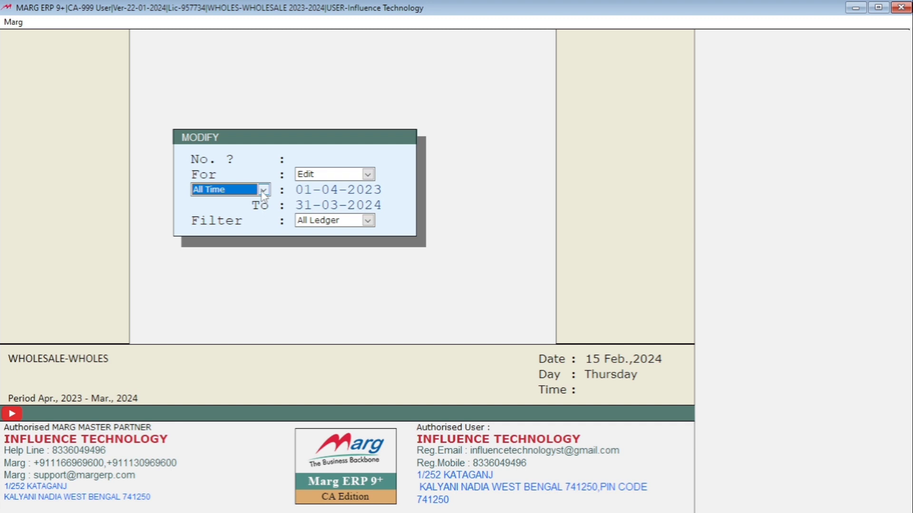
key("Return")
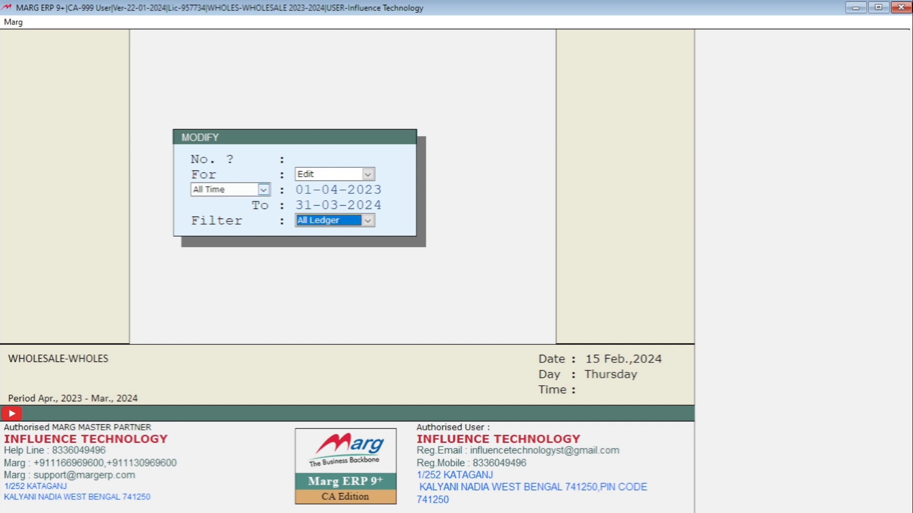
key("Return")
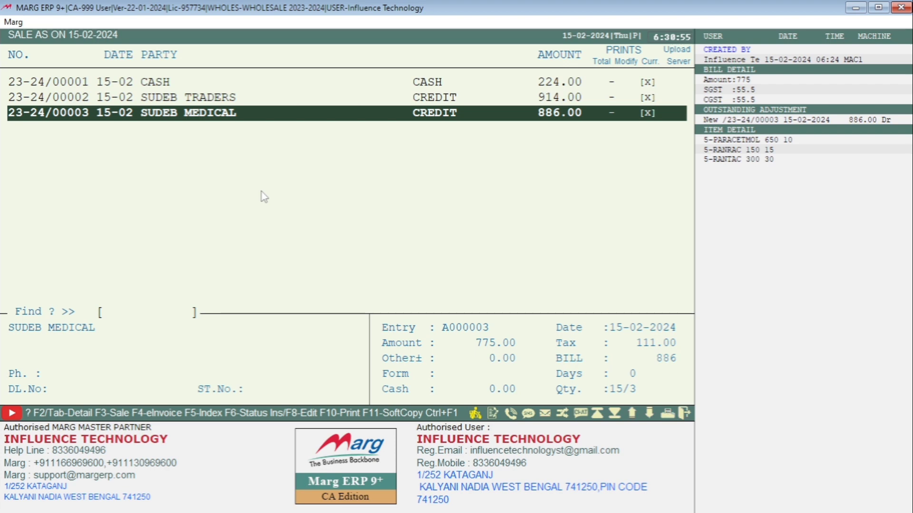
Step: Open the SUDEB TRADERS credit sale bill for modification and go through its header fields to the product lines
key("Up")
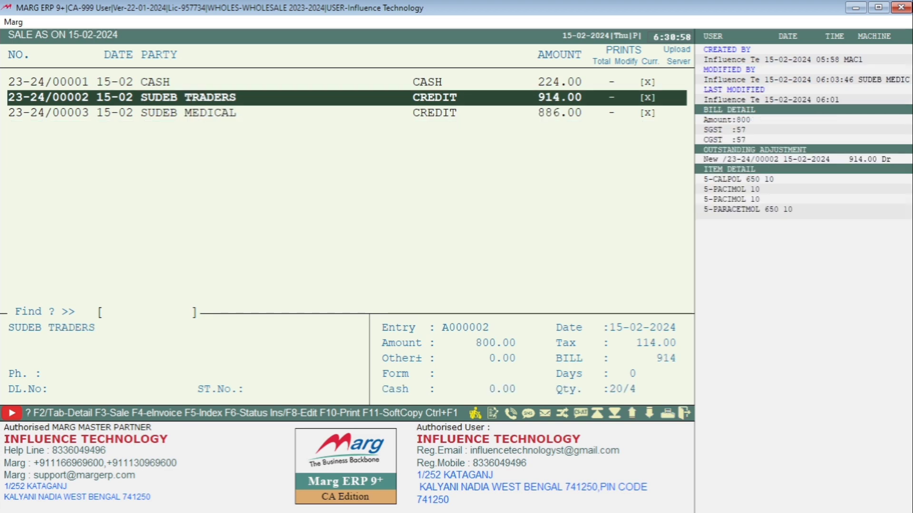
key("Return")
key("Right")
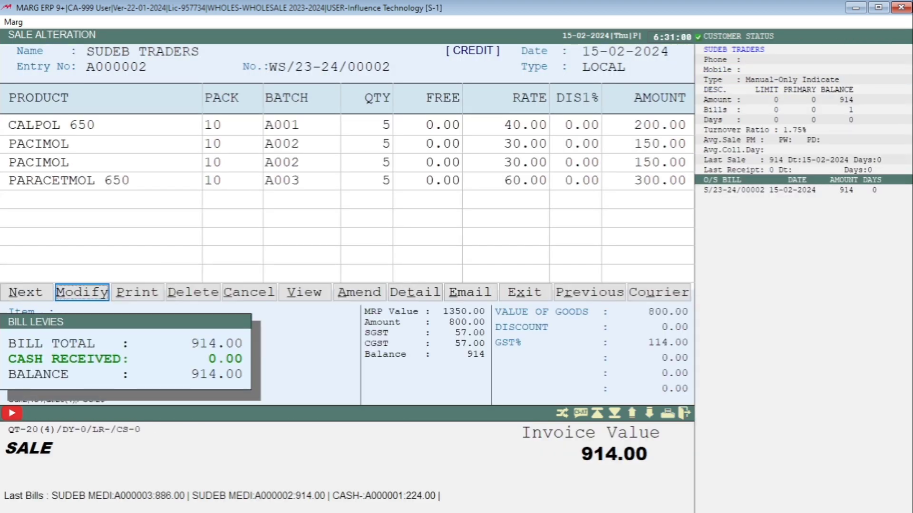
key("Return")
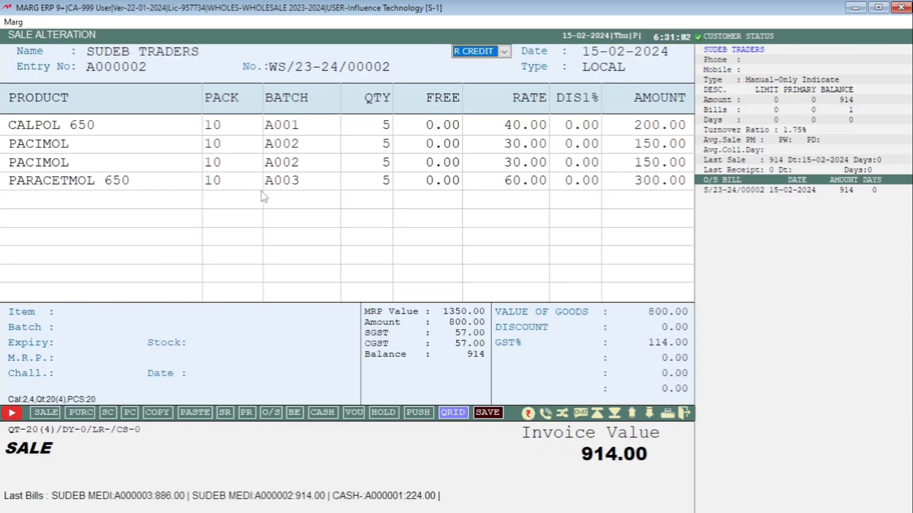
key("Return")
key("Return")
key("Return")
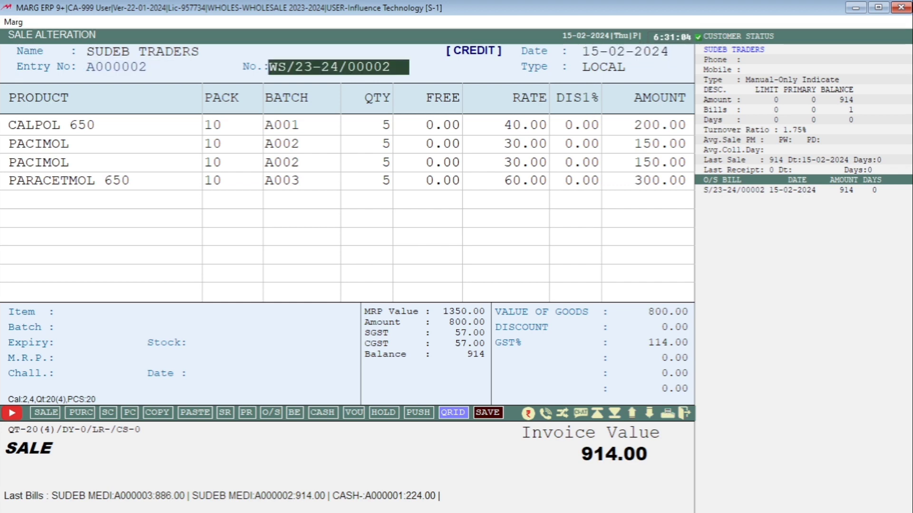
key("Return")
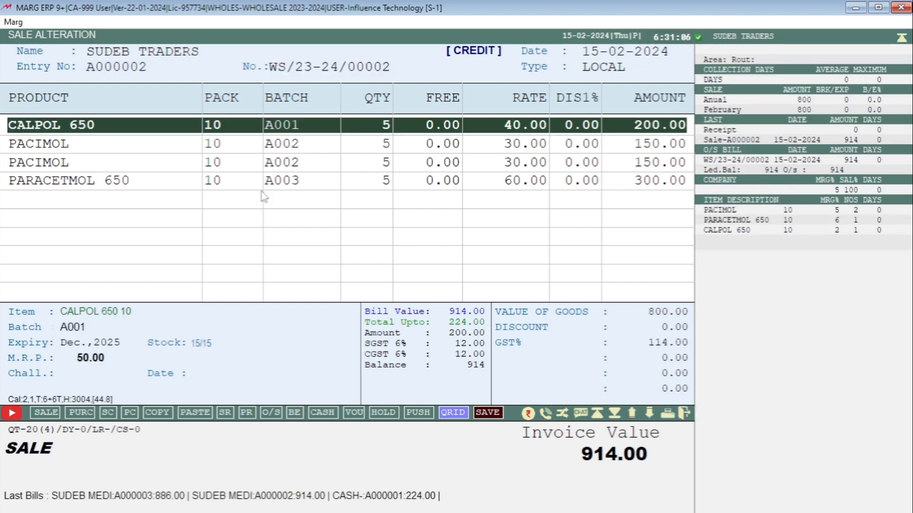
Step: Close the SUDEB TRADERS bill and select the SUDEB MEDICAL bill in the sale list
key("Down")
key("Up")
key("Escape")
key("y")
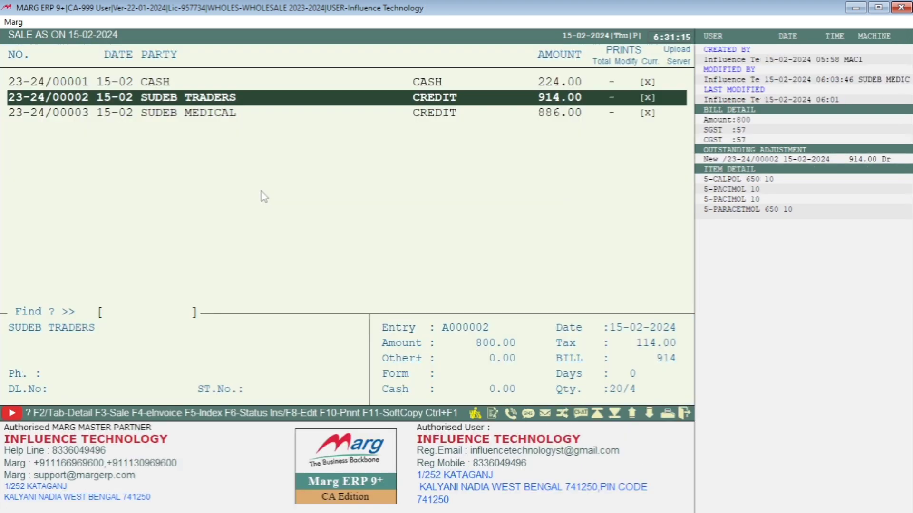
key("Down")
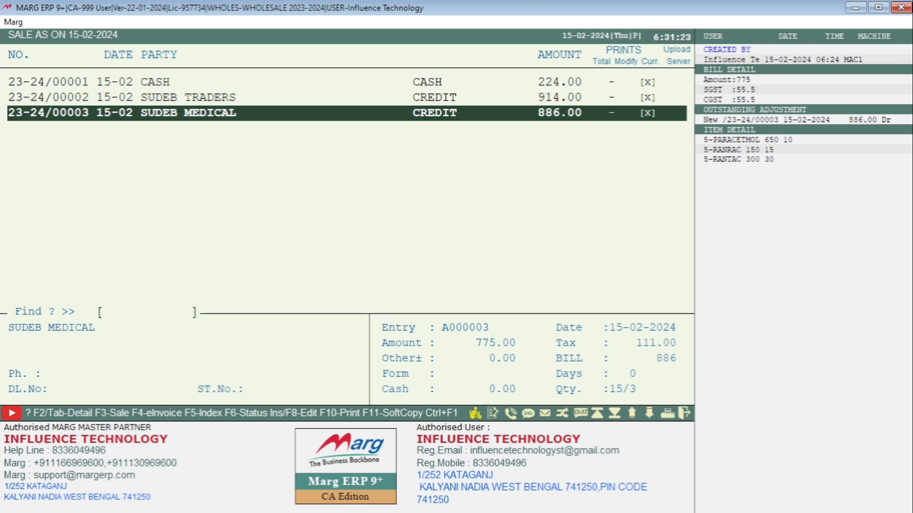
Step: Open the SUDEB MEDICAL credit sale bill for modification and go through the PARACETMOL 650 line's fields, keeping their values
key("Insert")
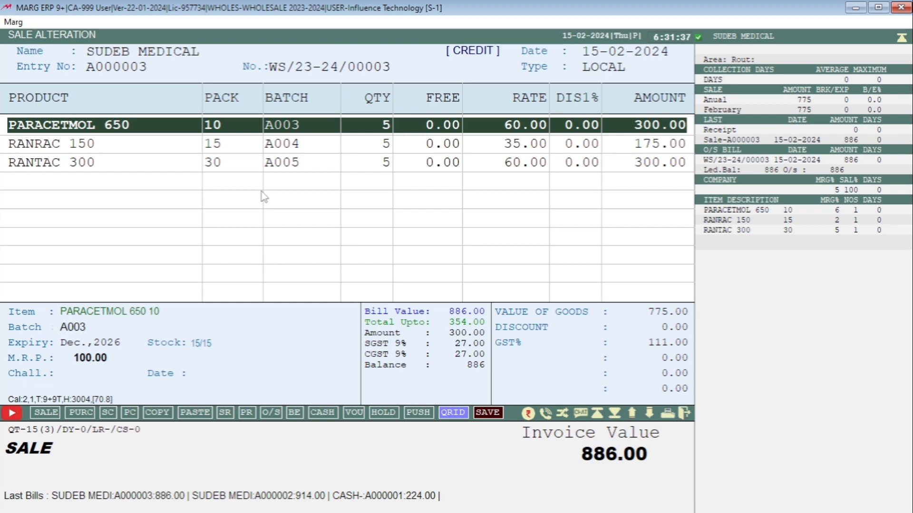
key("Return")
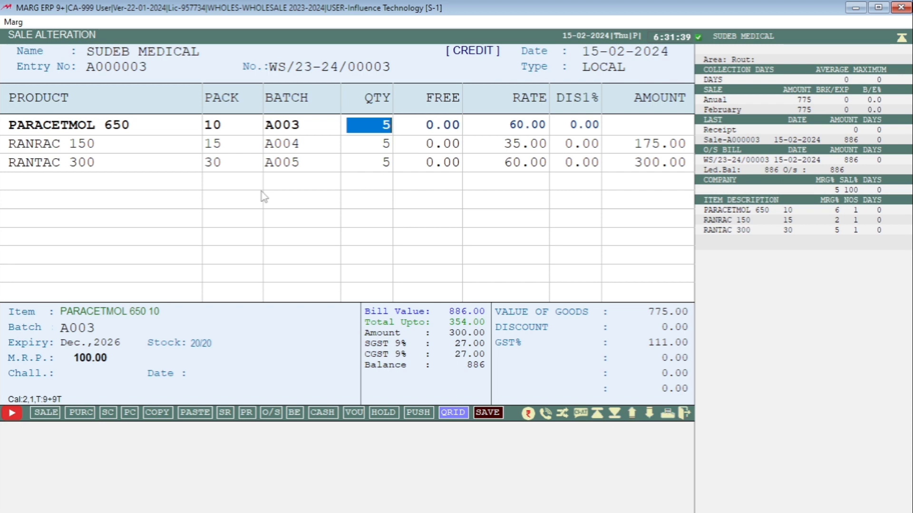
key("Return")
key("Return")
key("Return")
key("Return")
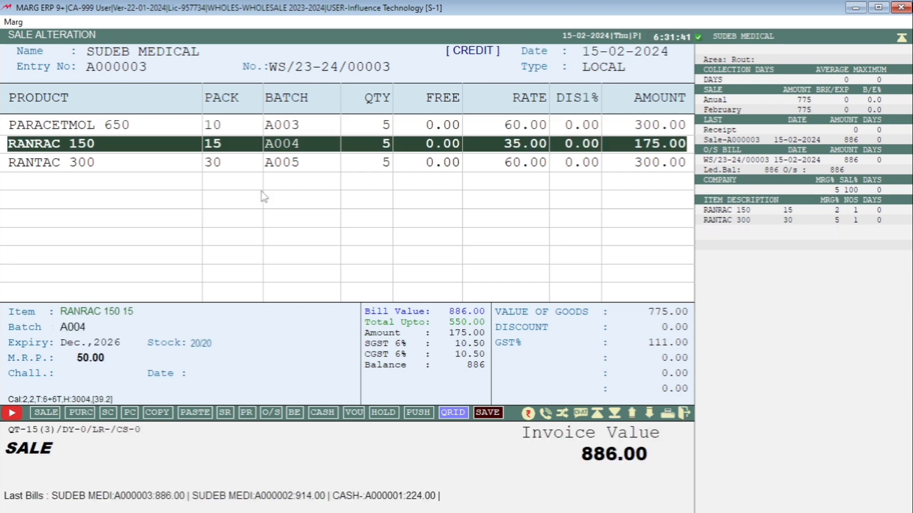
Step: Review the bill's PARACETMOL 650, RANRAC 150 and RANTAC 300 lines, ending on the empty row below them
key("Up")
key("Down")
key("Down")
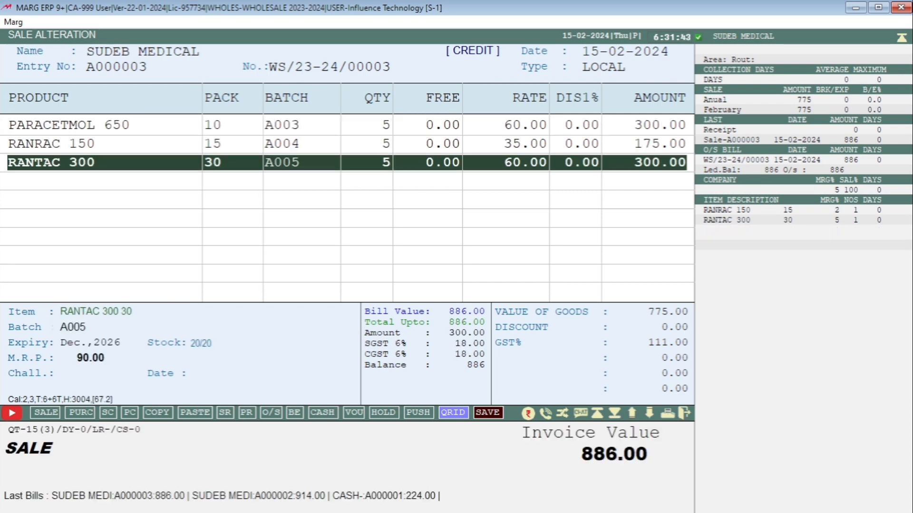
key("Down")
key("Up")
key("Up")
key("Up")
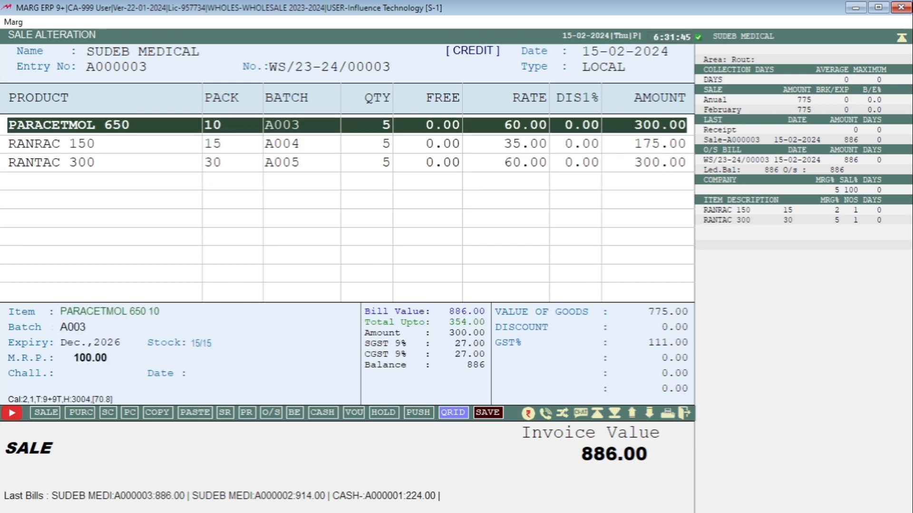
key("Down")
key("Down")
key("Down")
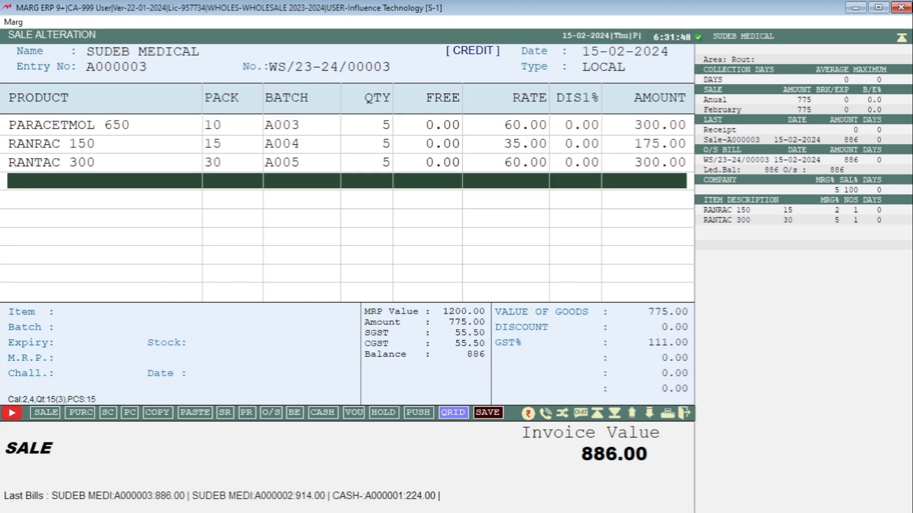